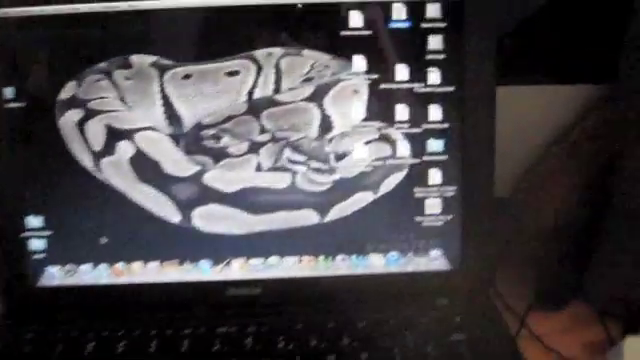
pyautogui.press('F2')
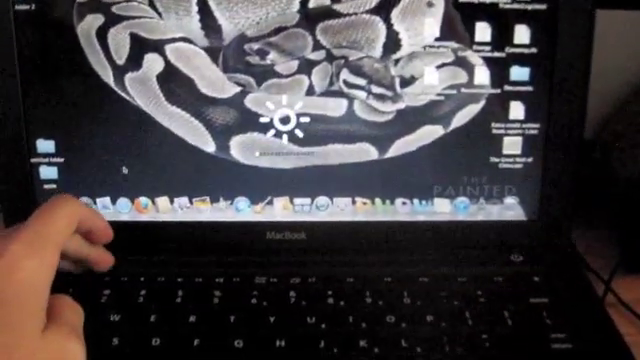